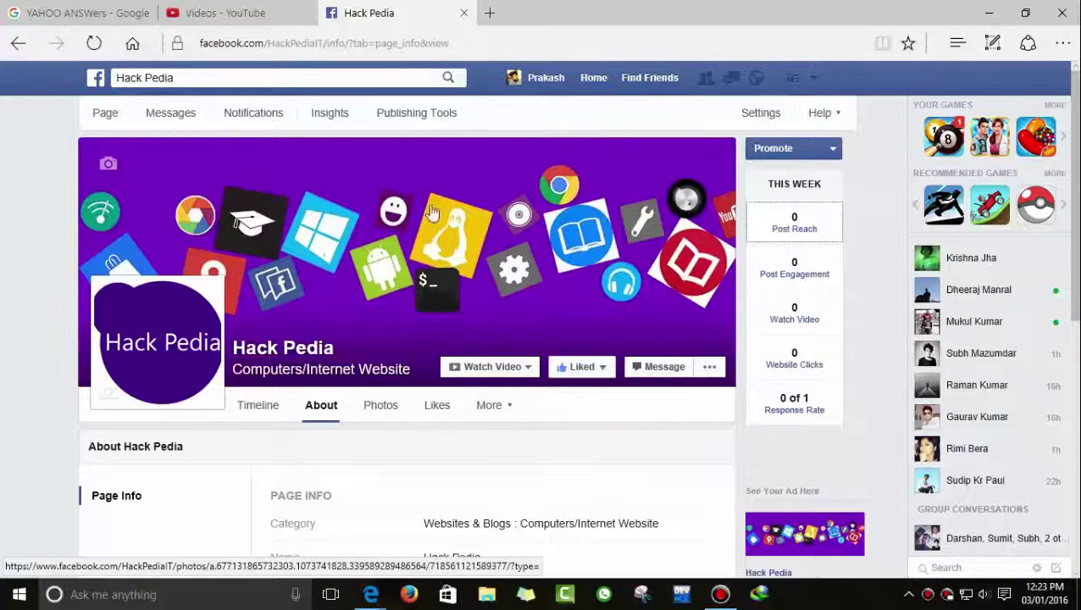
Step: Highlight the Hack Pedia page title on its About section, then clear the selection
drag(343, 353, 237, 360)
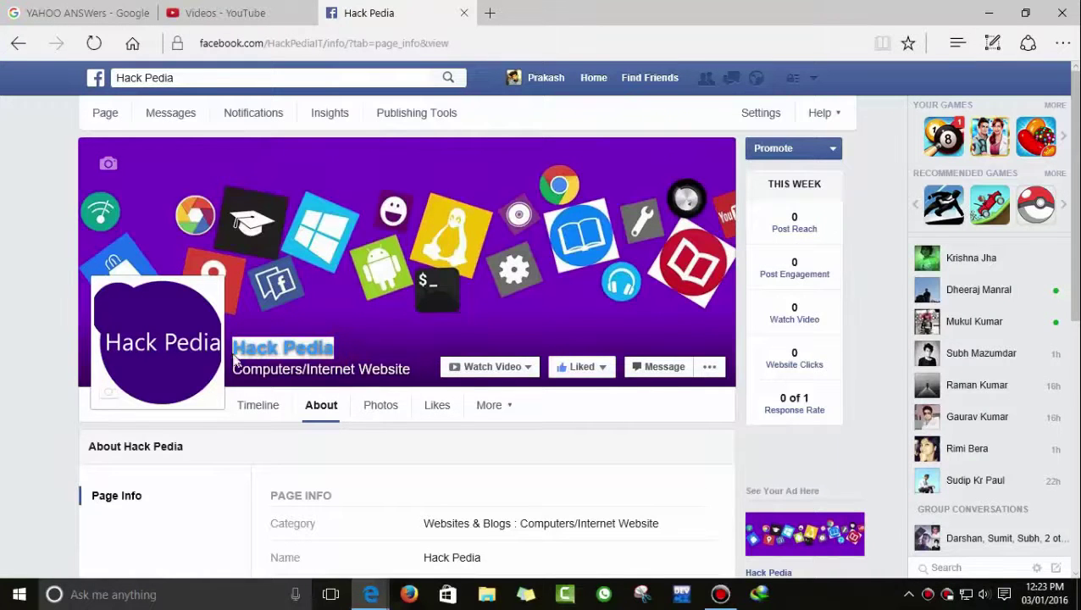
click(403, 354)
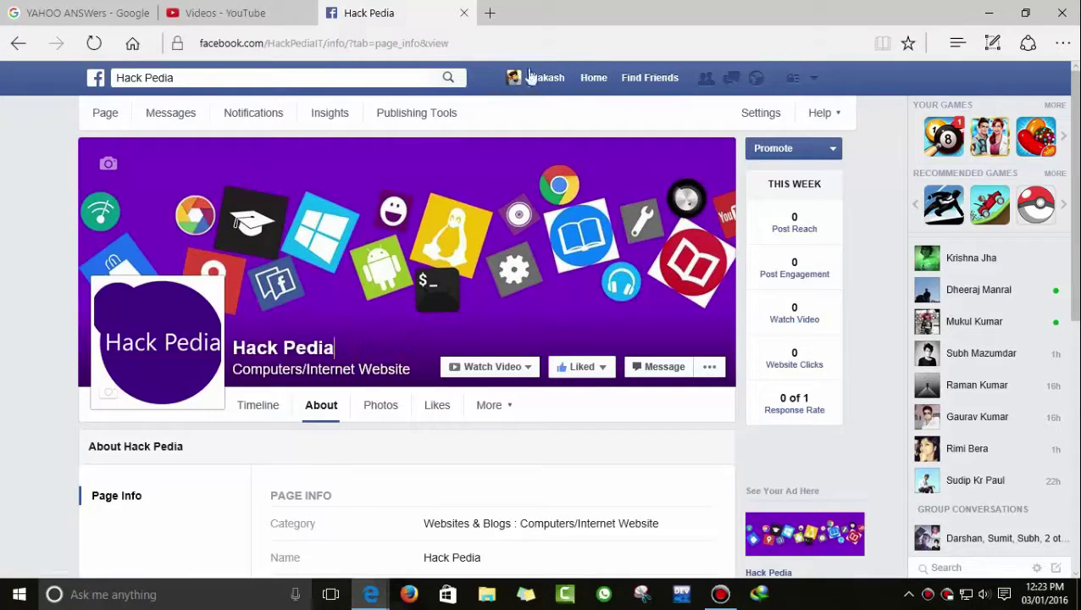
Step: Request a Facebook data archive from Settings' Download a copy, confirming with the account password
click(809, 82)
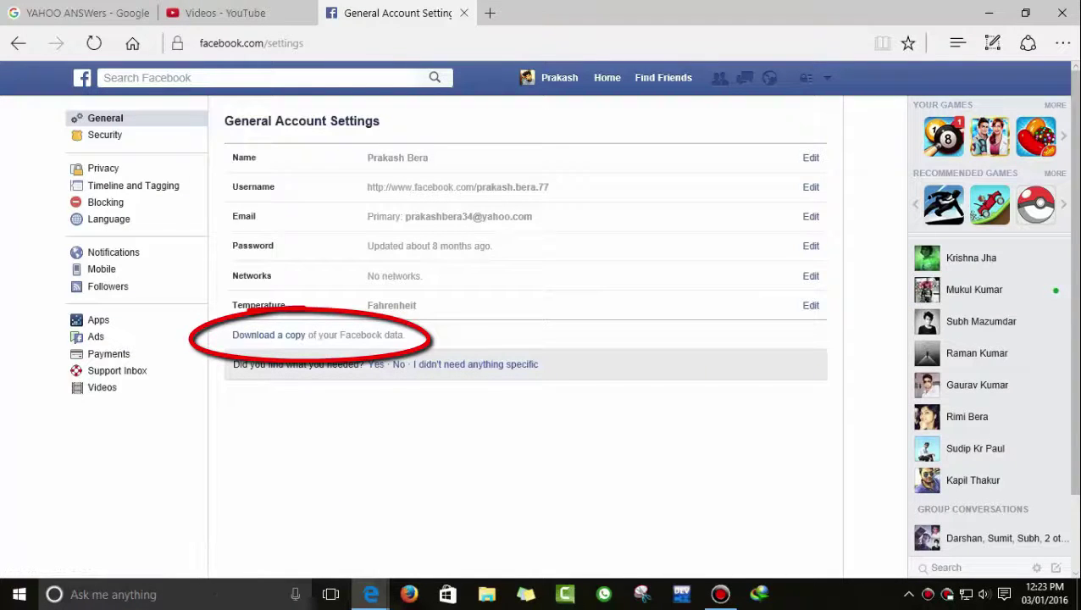
click(290, 336)
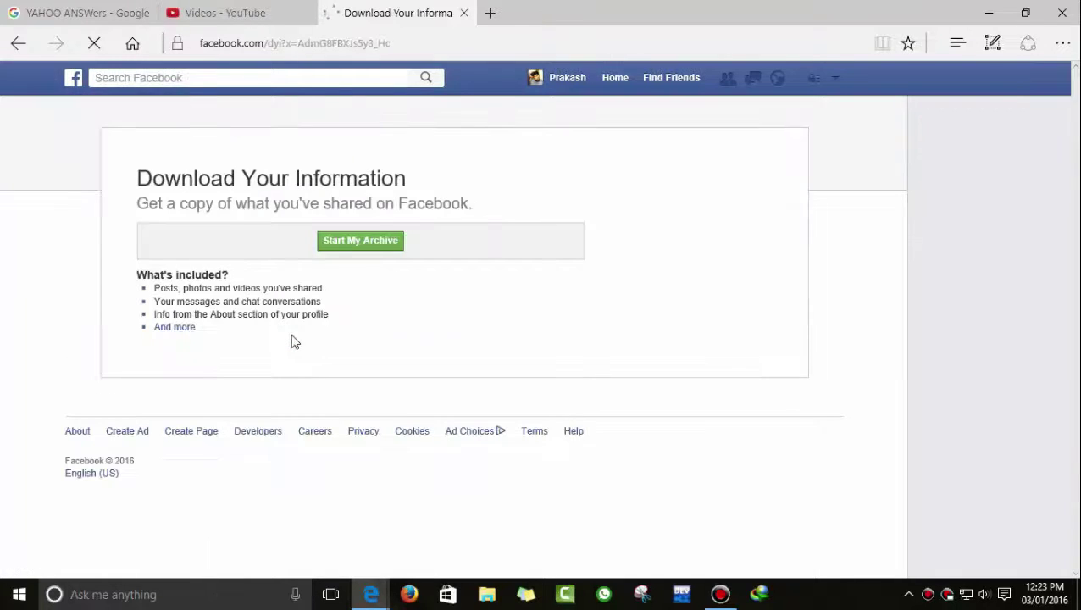
click(361, 241)
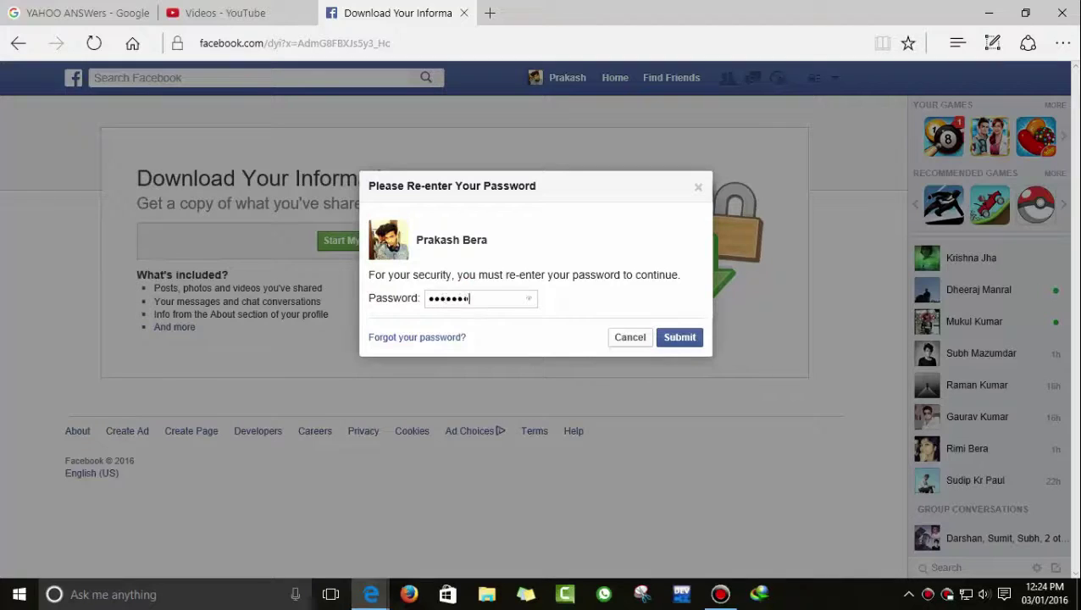
text(•••••)
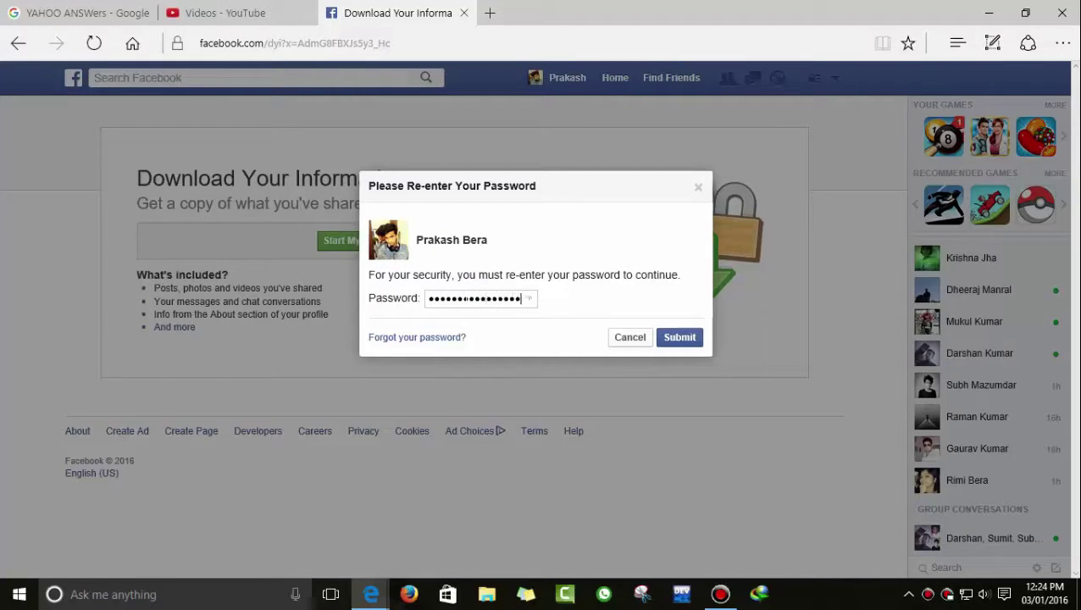
text(••)
click(680, 339)
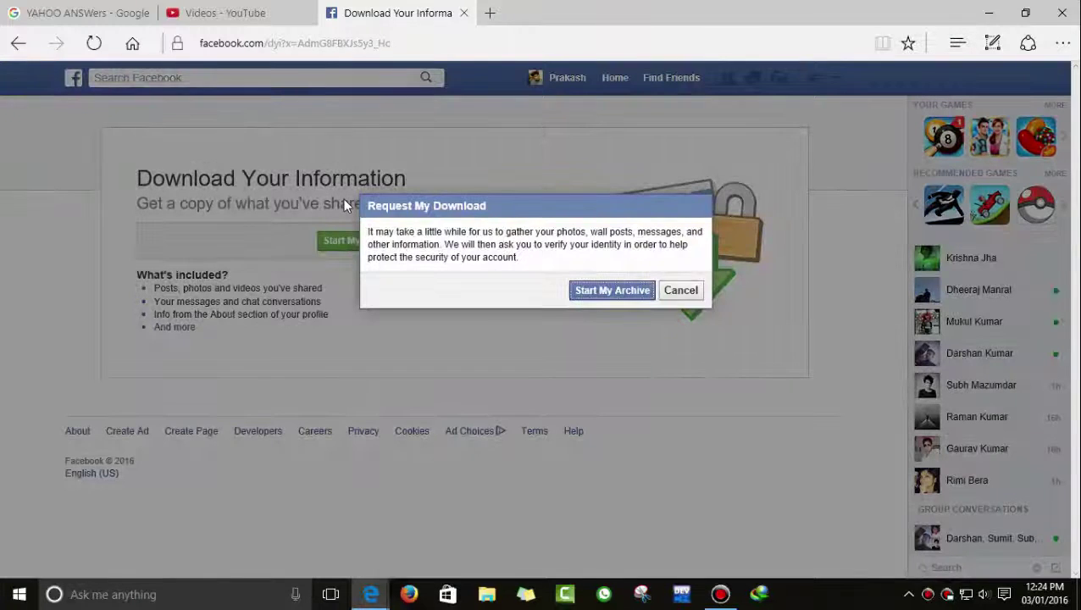
click(616, 292)
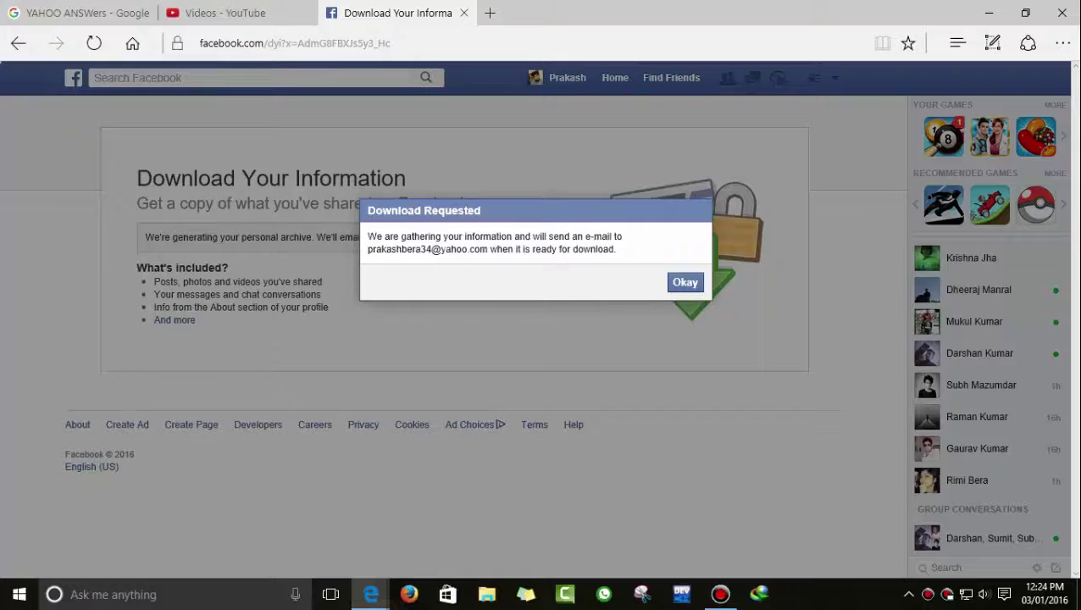
click(673, 286)
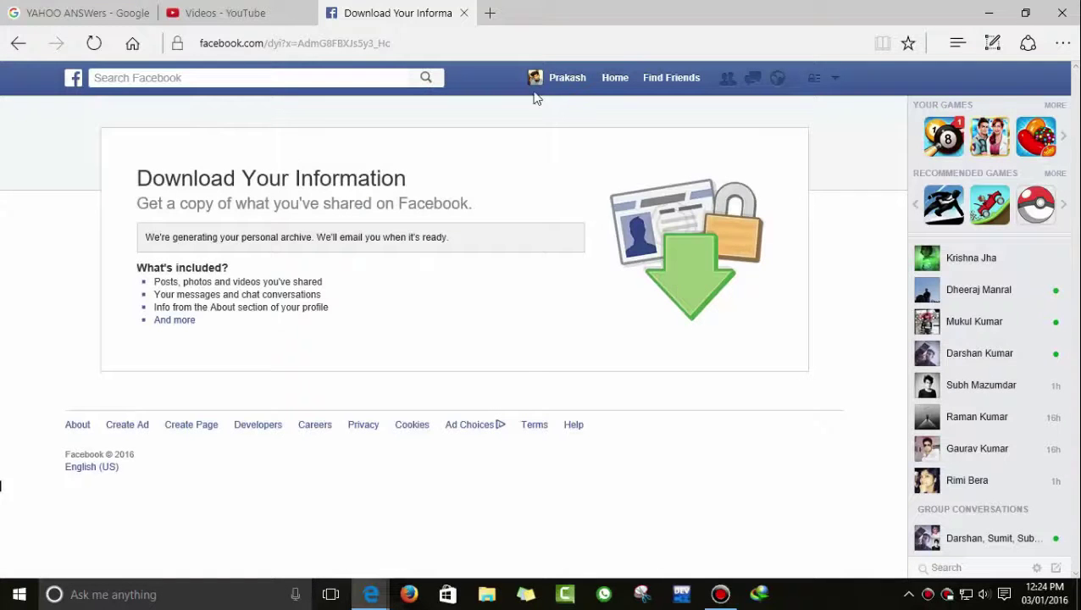
Step: Go to Yahoo Mail in a new tab and read the 'Facebook download requested' email
click(489, 12)
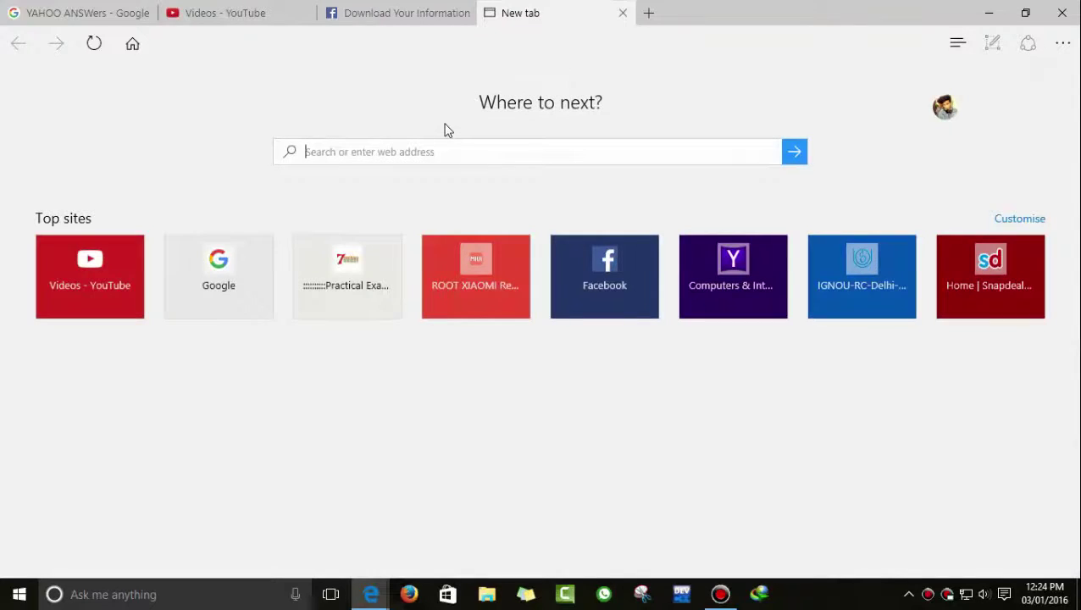
text(www.yah)
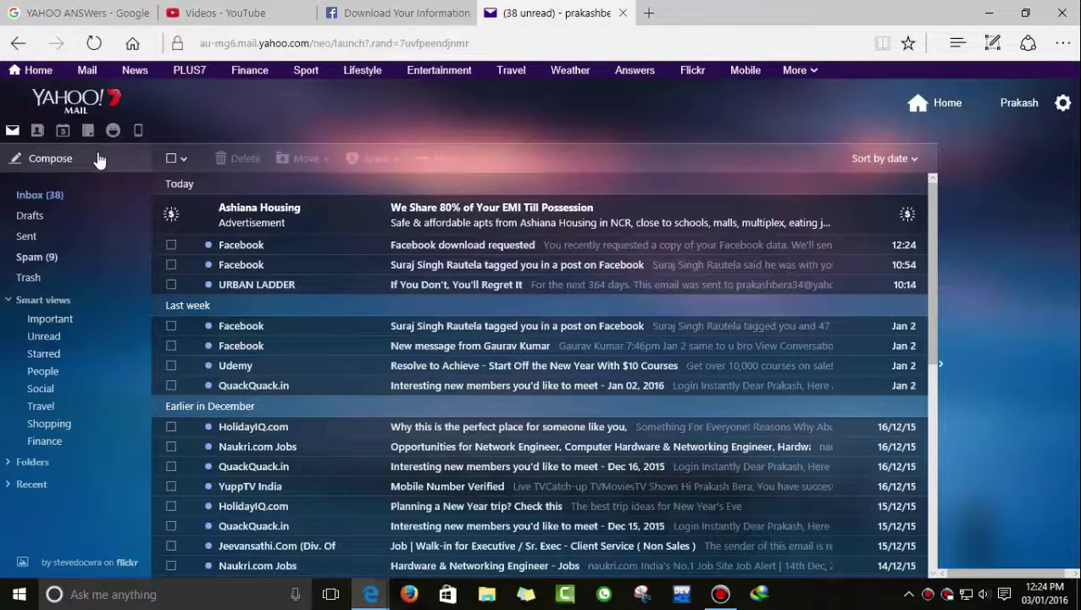
click(489, 246)
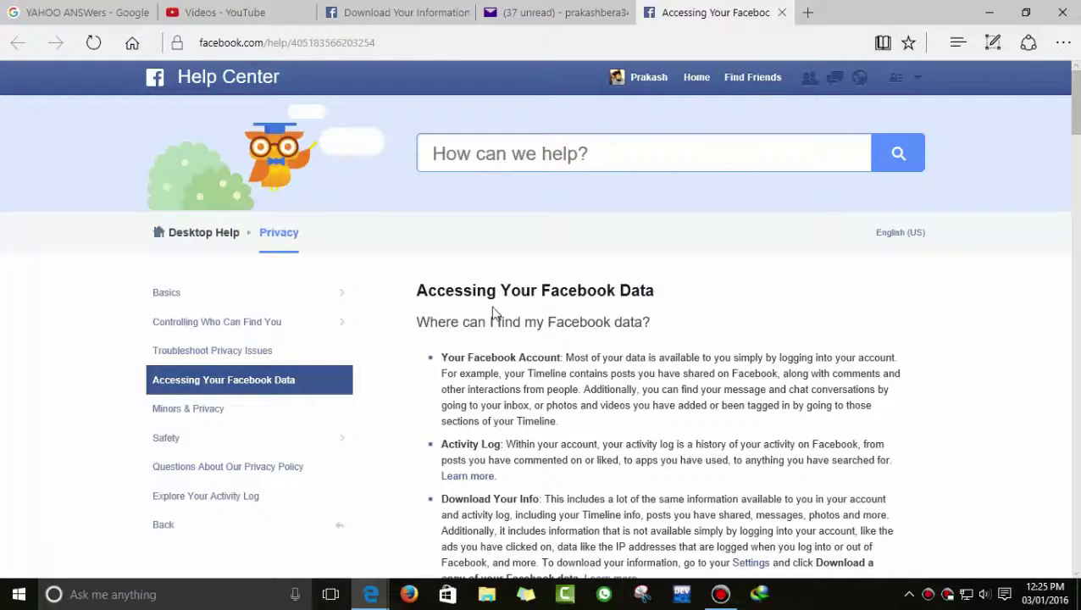
Step: Scroll through the Accessing Your Facebook Data help article's data-categories table
scroll(494, 305, down, 3)
scroll(508, 381, down, 3)
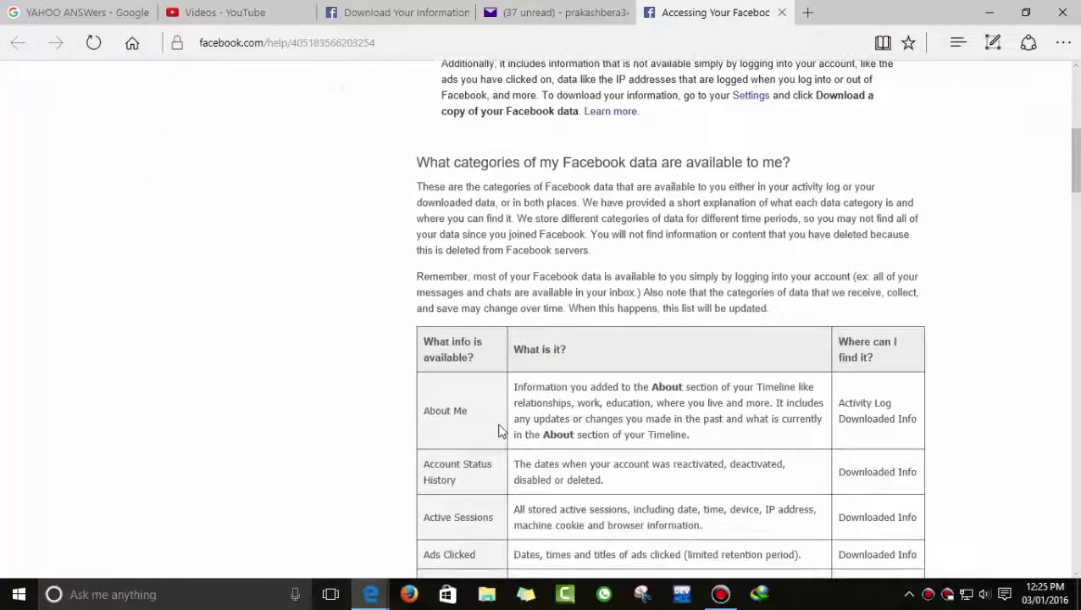
scroll(501, 398, down, 2)
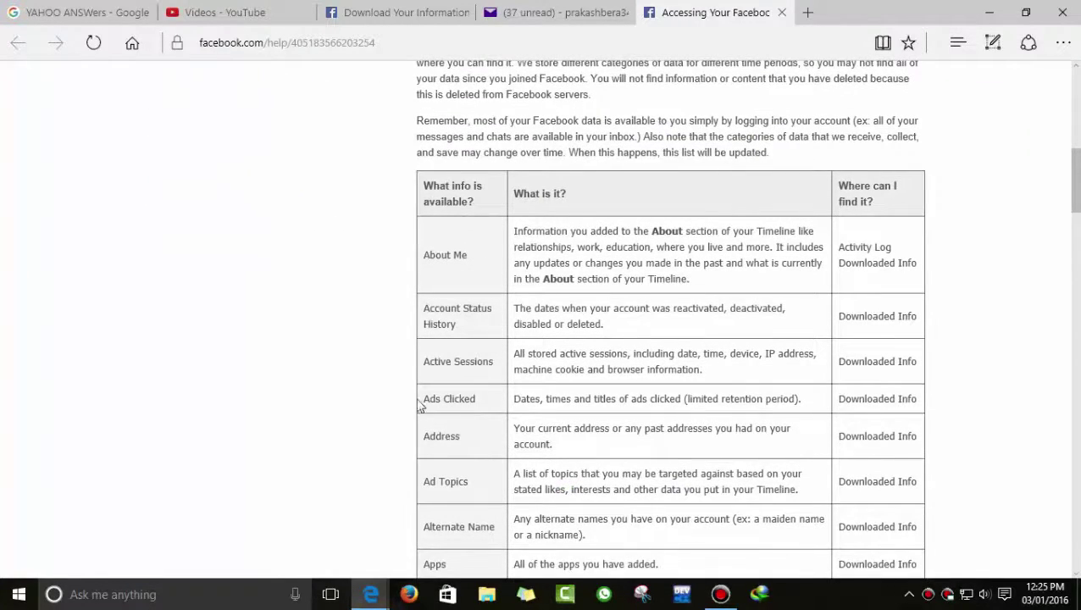
scroll(474, 410, down, 1)
scroll(425, 456, down, 3)
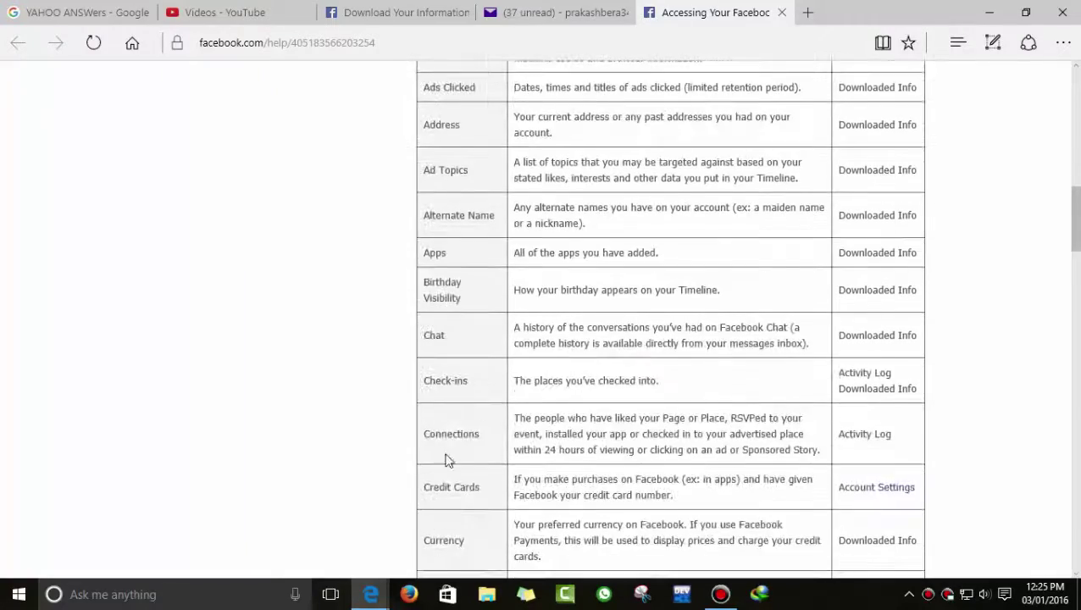
scroll(447, 460, down, 8)
scroll(446, 479, down, 6)
scroll(446, 483, down, 6)
scroll(444, 492, down, 4)
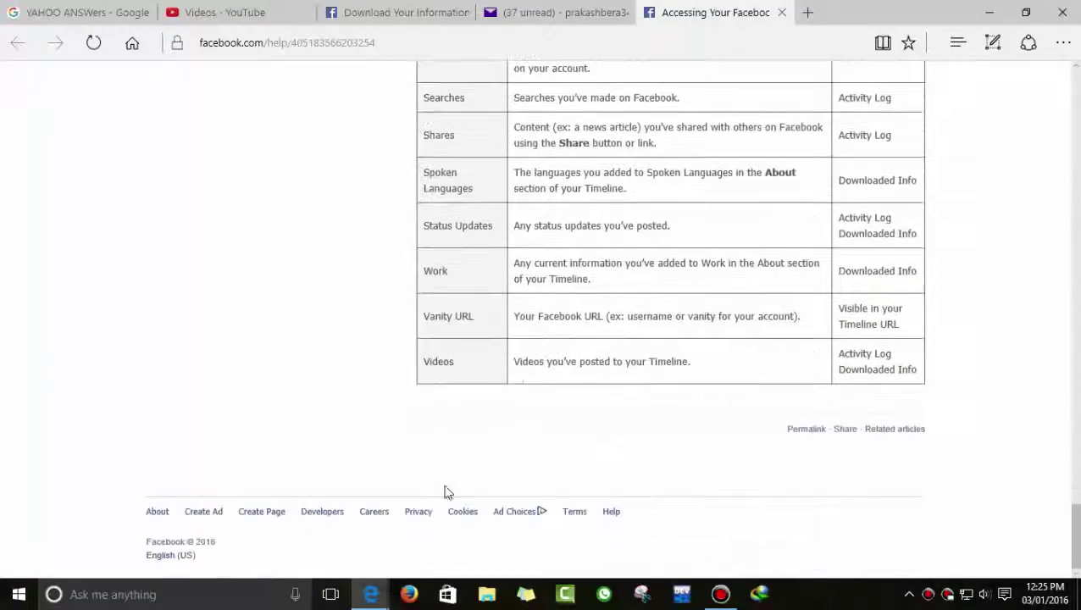
drag(1074, 517, 1073, 84)
scroll(749, 489, down, 1)
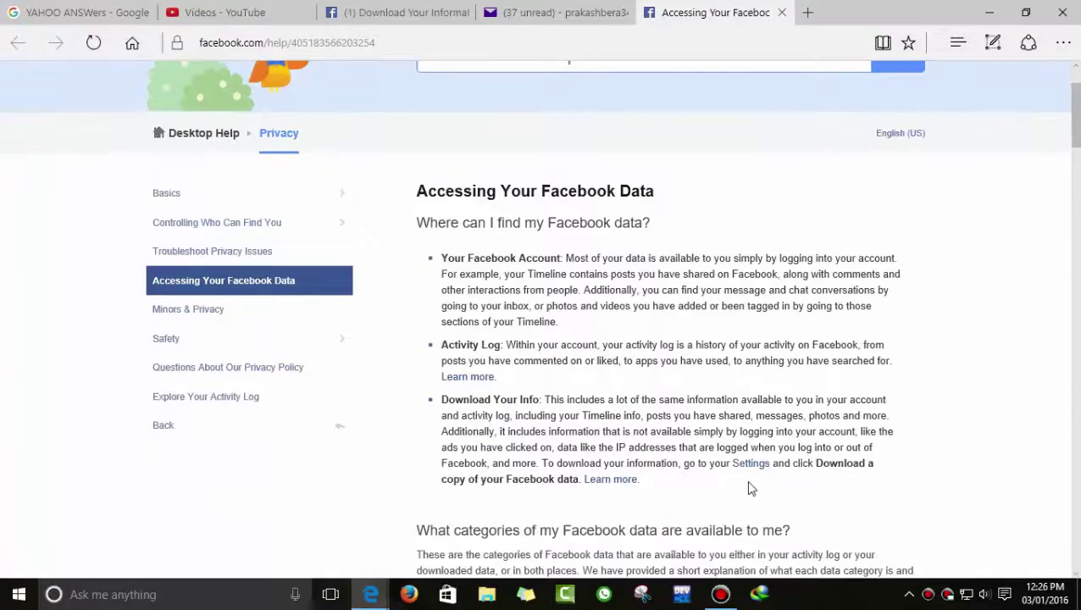
Step: Return to the Download Your Information page through the account settings
click(758, 471)
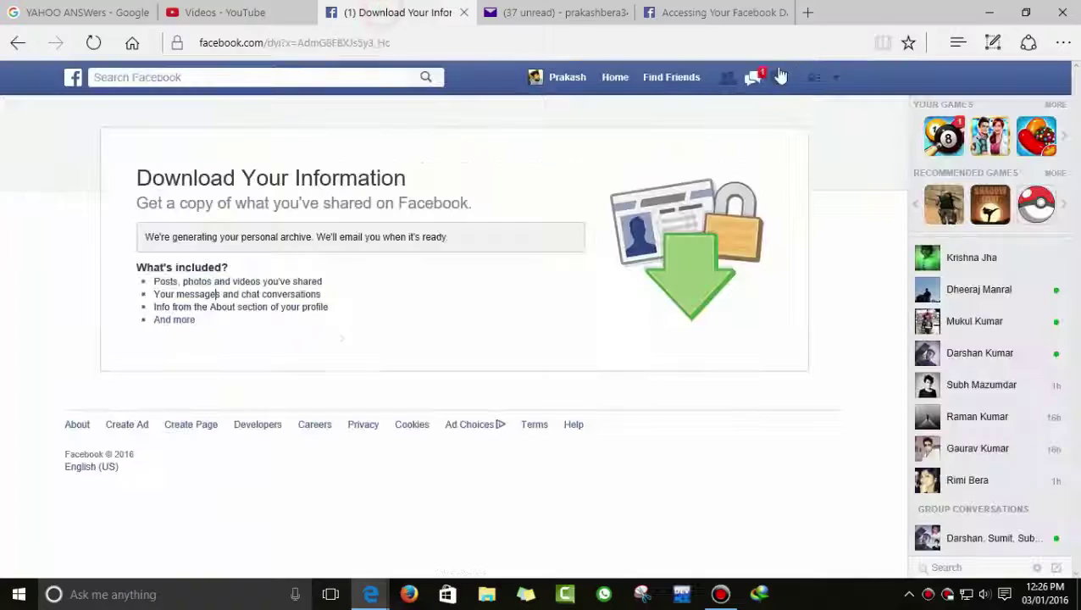
click(841, 82)
click(799, 342)
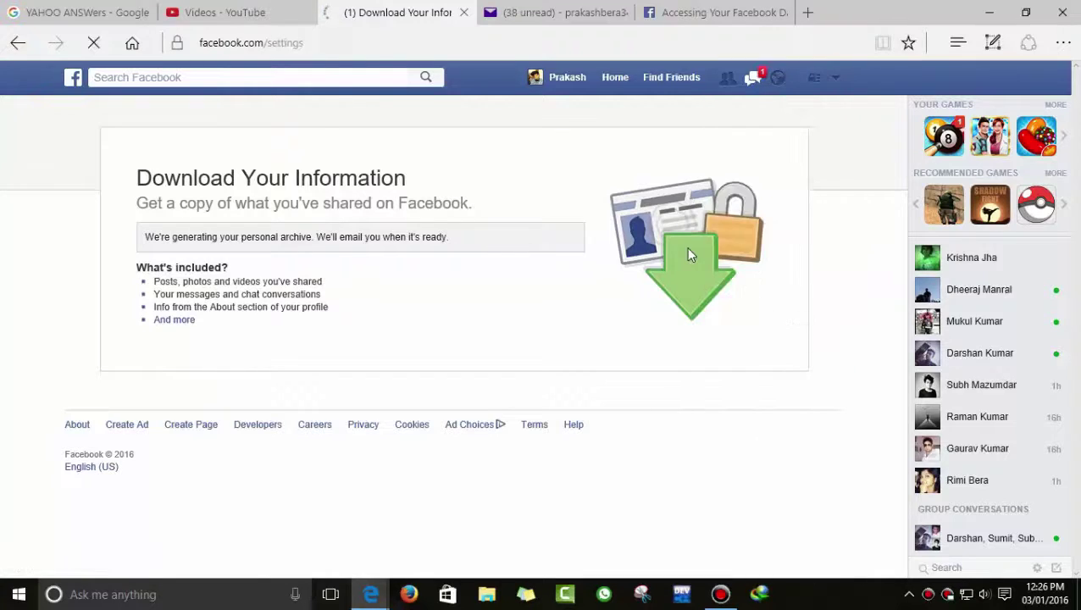
click(284, 335)
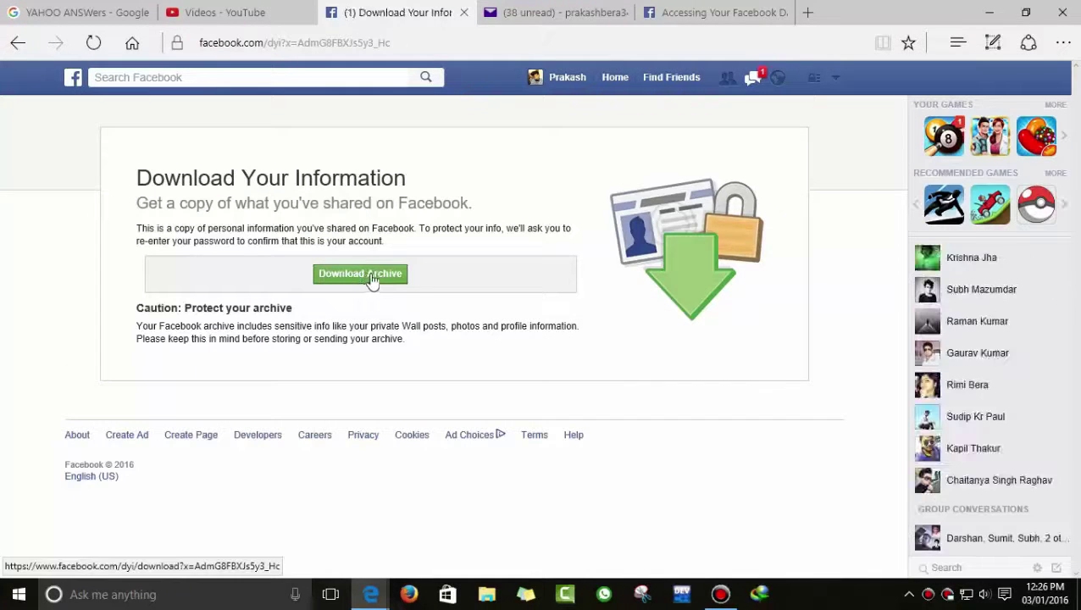
Step: Download the prepared archive with the account password and show it in a maximized Downloads folder
click(370, 279)
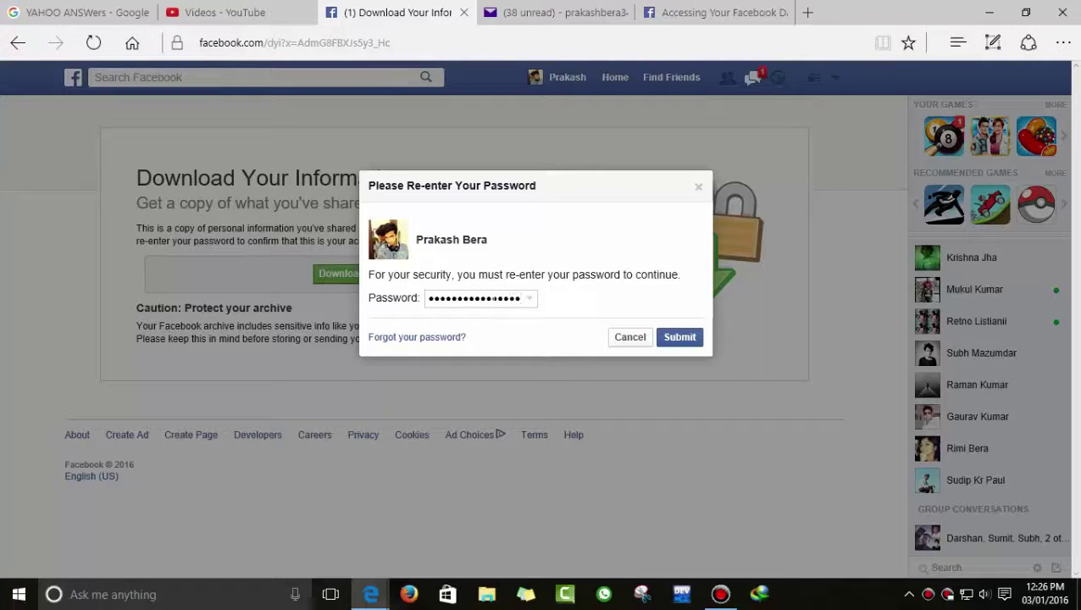
text(a)
click(675, 337)
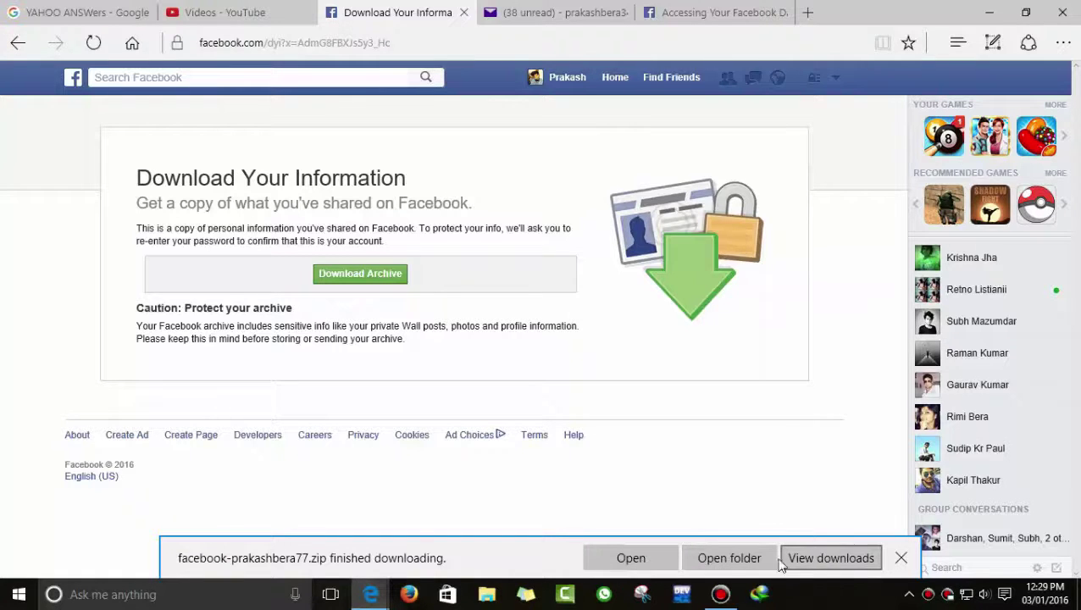
click(726, 558)
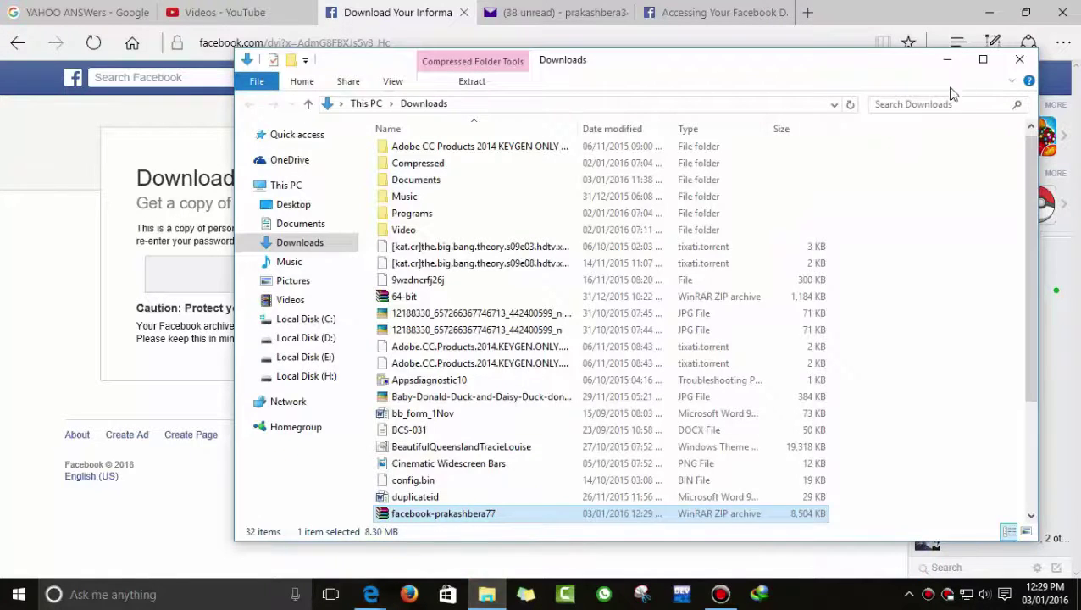
click(983, 60)
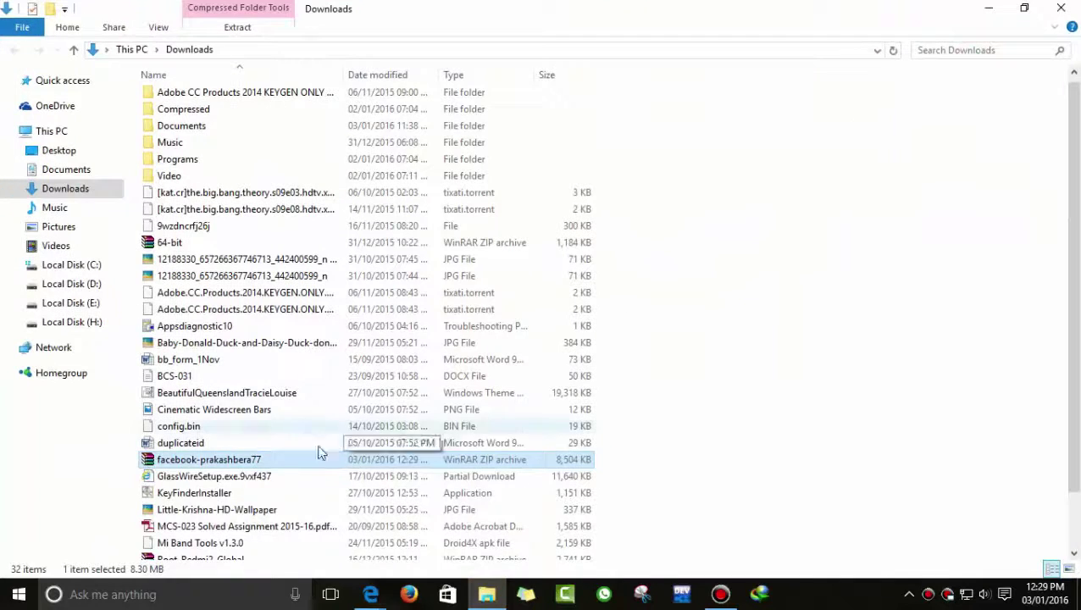
Step: Open the downloaded archive in WinRAR and its html folder, bringing up the Ads page in Firefox
double_click(247, 460)
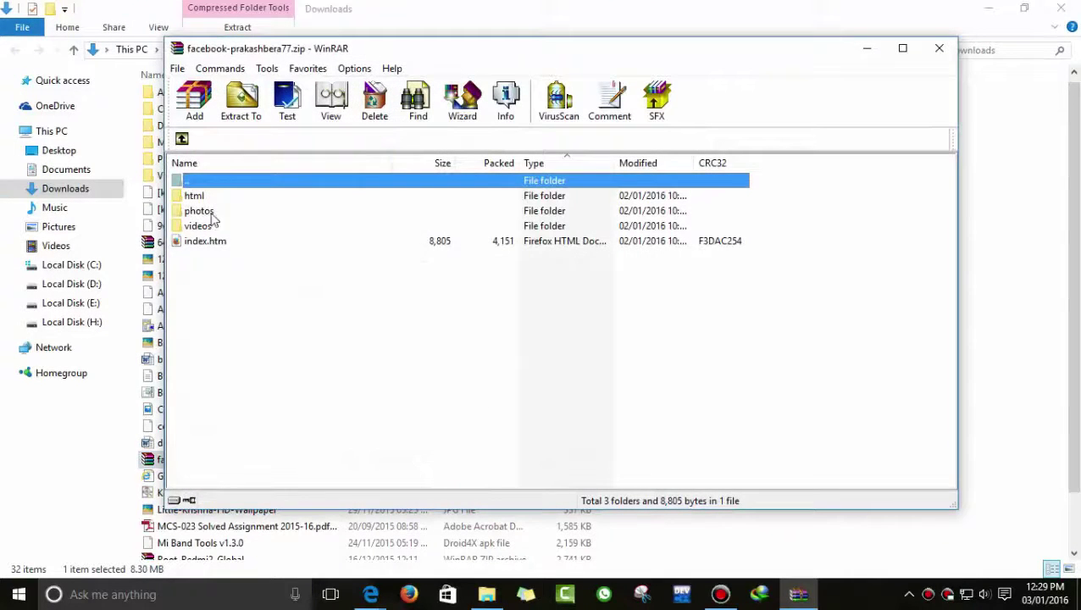
double_click(212, 200)
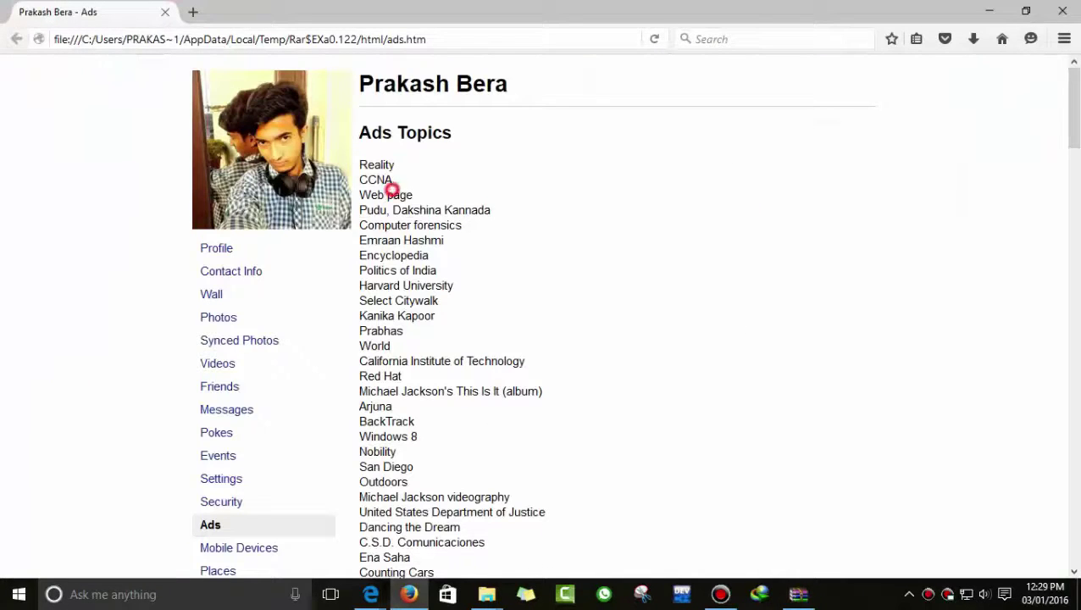
drag(390, 193, 435, 415)
click(415, 410)
Step: Scroll down the Ads page to its Ads History section
scroll(415, 410, down, 3)
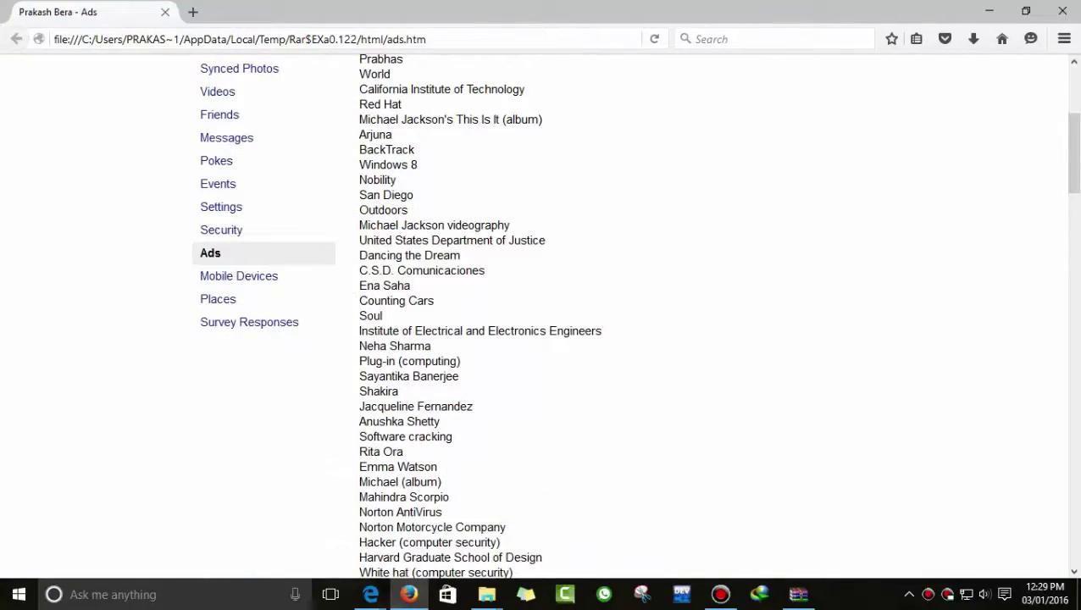
scroll(415, 410, down, 1)
scroll(415, 410, down, 6)
scroll(415, 410, down, 5)
scroll(415, 410, down, 6)
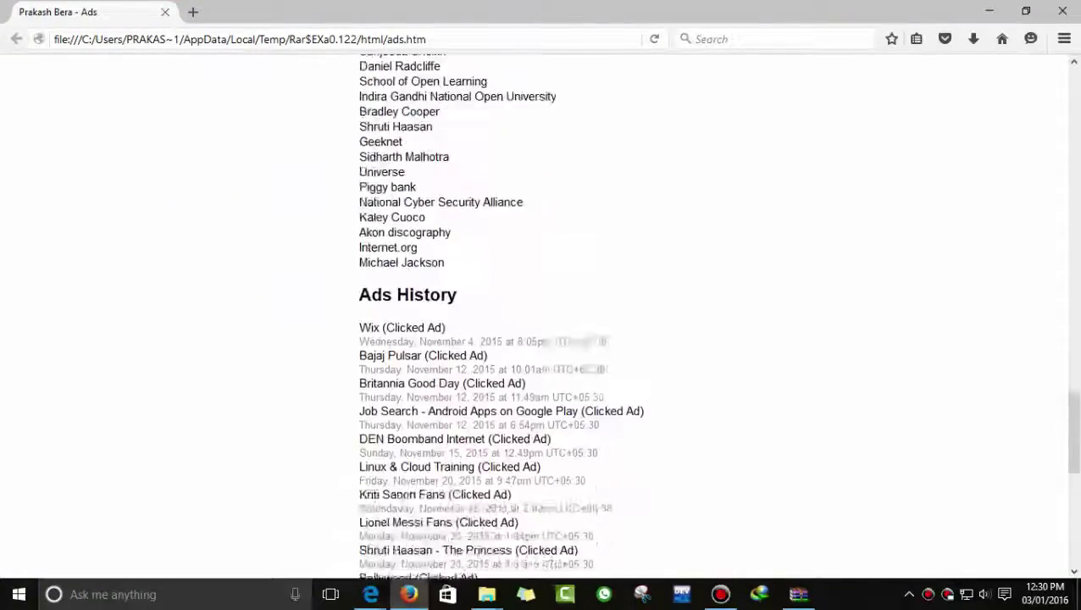
scroll(488, 317, down, 4)
scroll(487, 318, up, 2)
scroll(488, 317, down, 5)
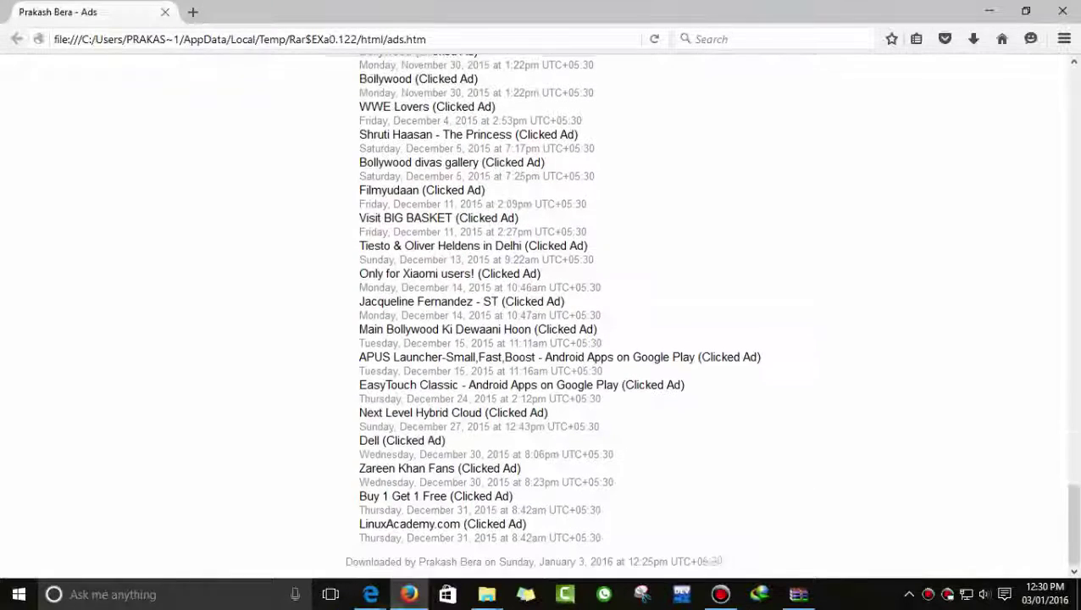
Step: Close the Ads page and view the archive's Friends list from friends.htm, then switch to Messages
click(1062, 11)
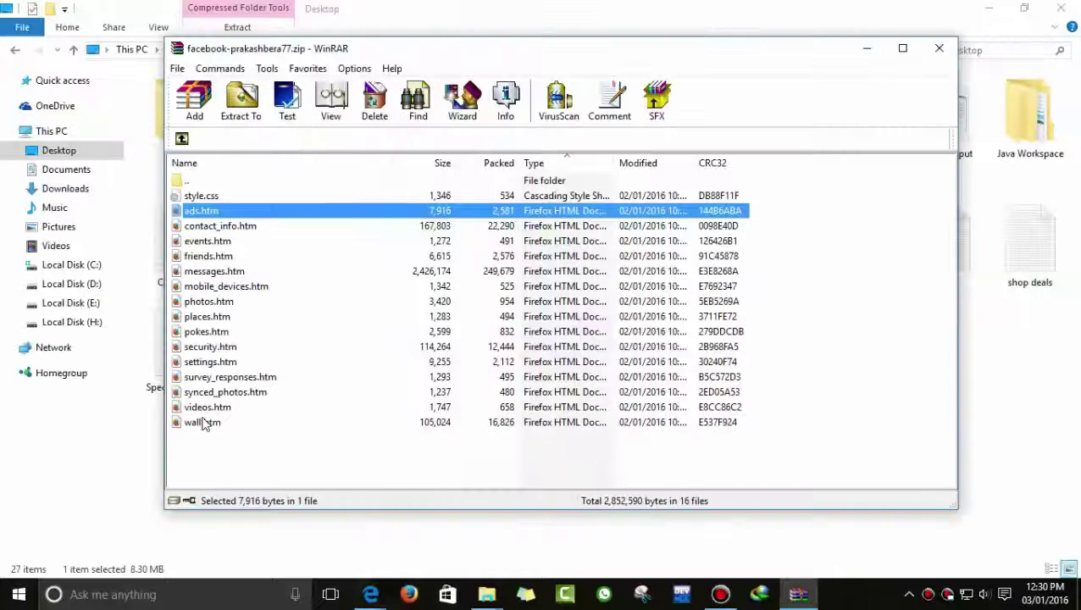
double_click(212, 258)
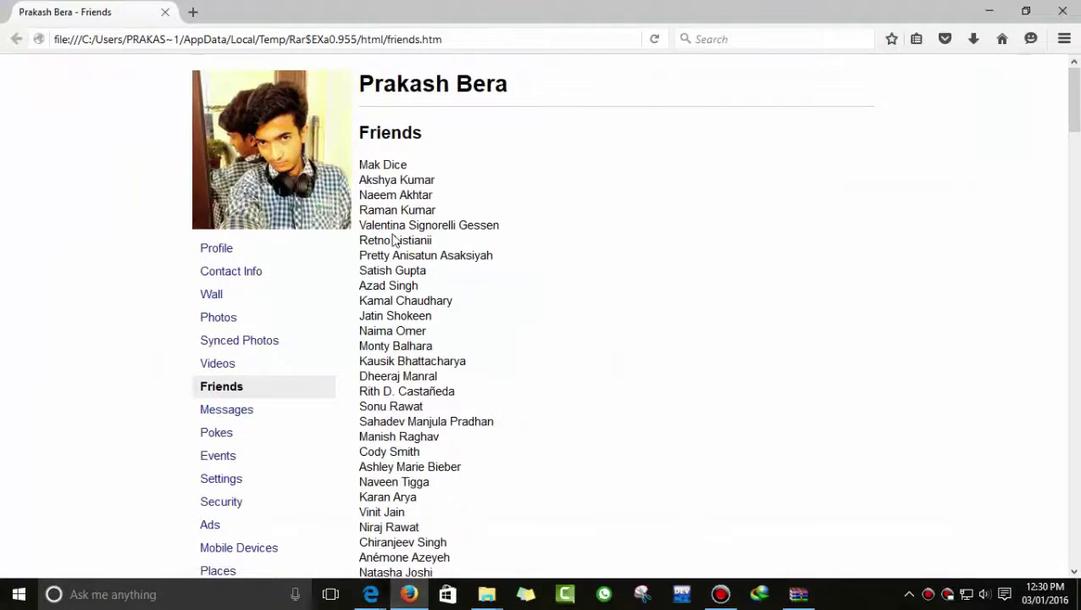
scroll(392, 239, down, 5)
scroll(224, 203, up, 1)
scroll(229, 220, up, 1)
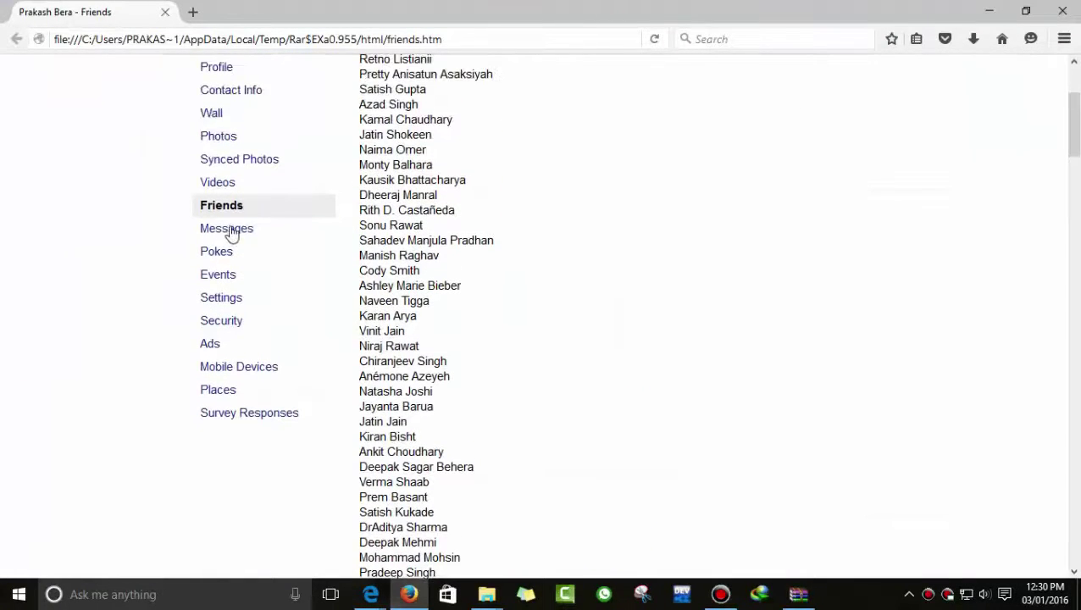
click(231, 231)
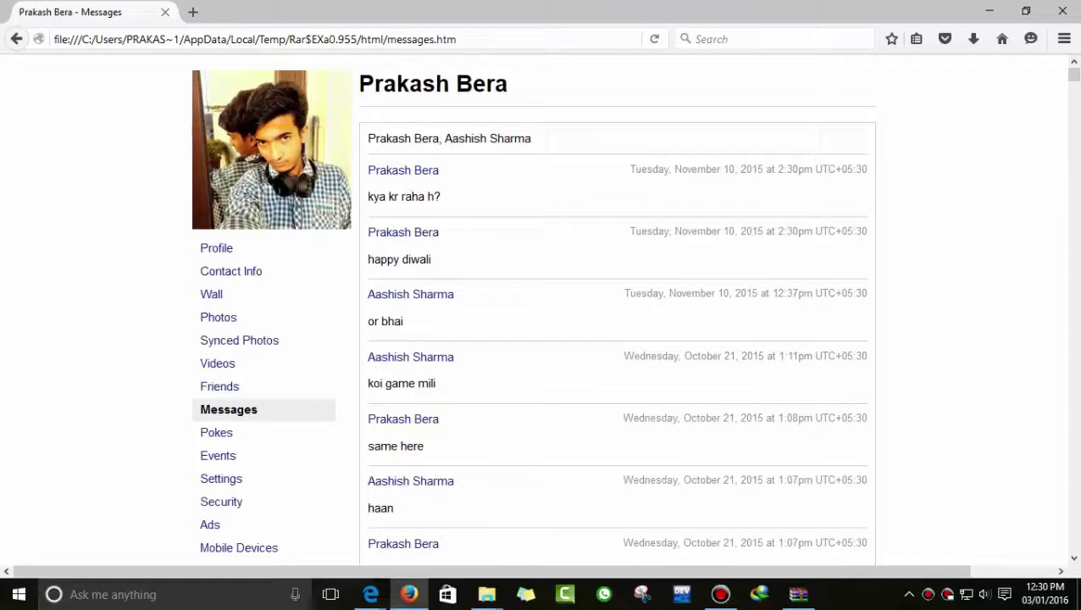
Step: Scroll through the archived Messages conversations and close the page
scroll(392, 277, down, 2)
scroll(400, 298, down, 2)
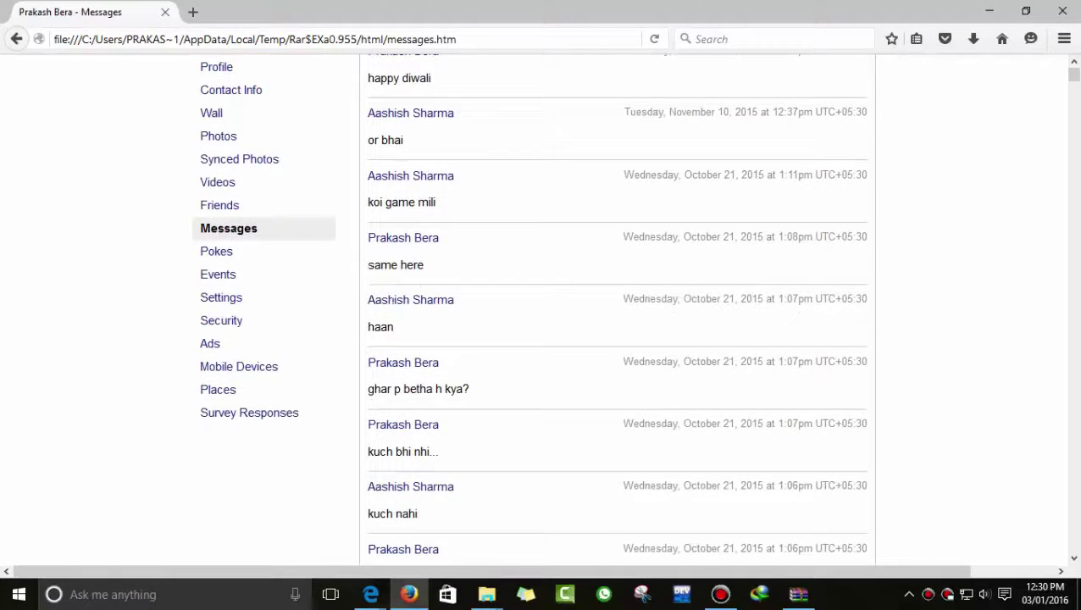
scroll(407, 326, down, 3)
scroll(415, 343, up, 3)
scroll(415, 347, down, 3)
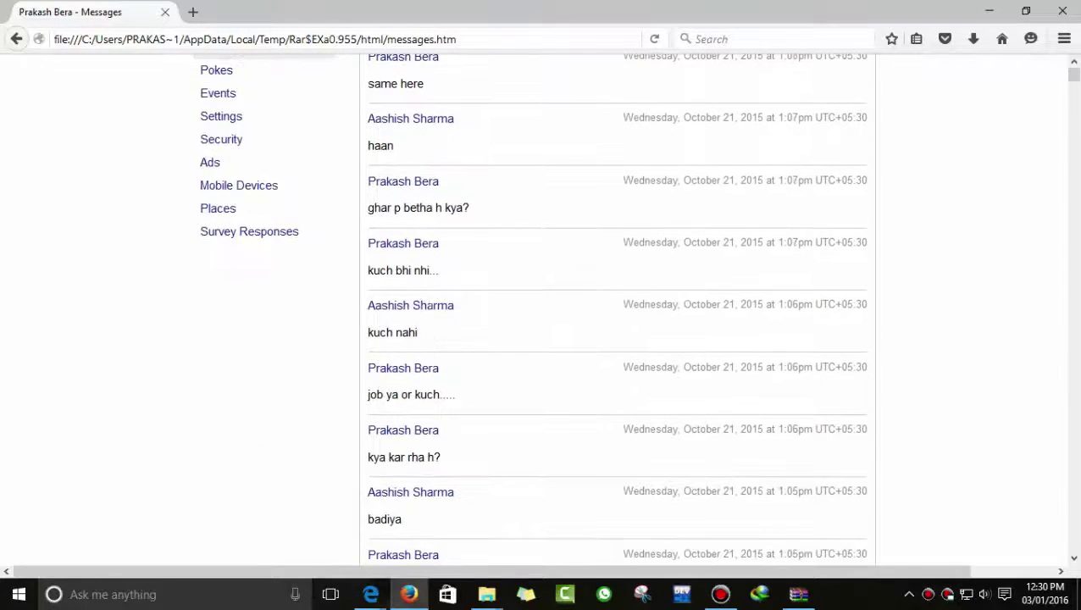
scroll(412, 367, down, 3)
scroll(412, 366, down, 2)
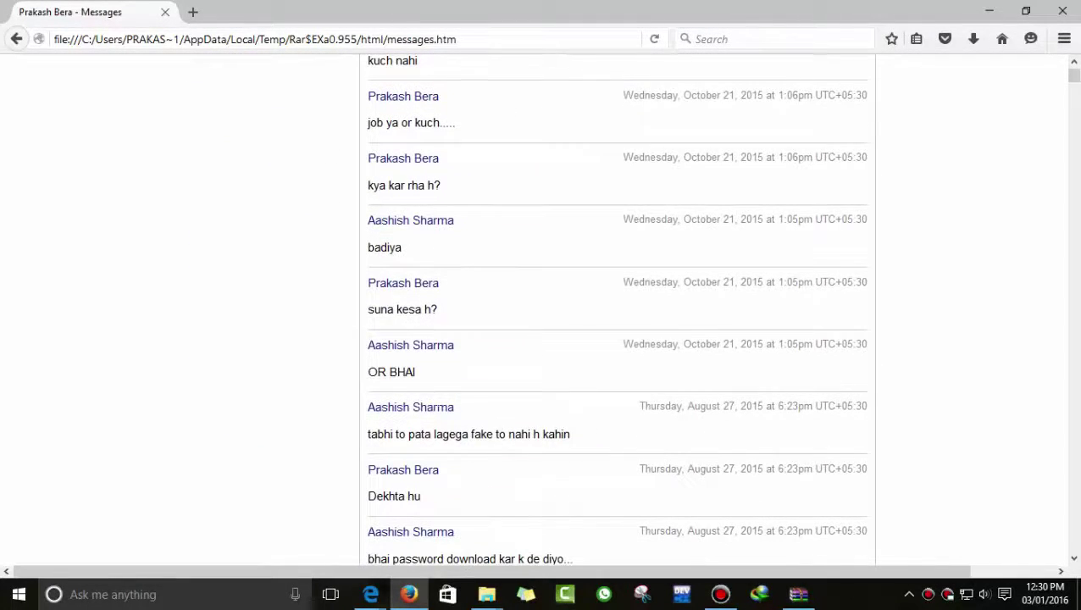
scroll(545, 381, up, 3)
scroll(361, 301, up, 6)
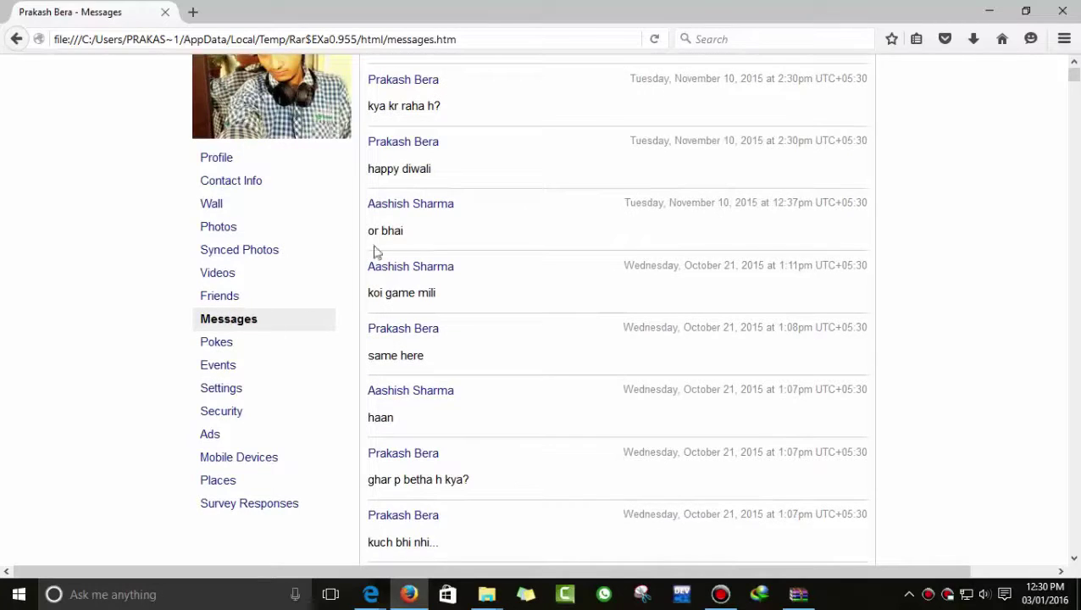
click(1062, 11)
Step: Reopen messages.htm from the archive and scroll down to the September 2014 conversations
double_click(204, 273)
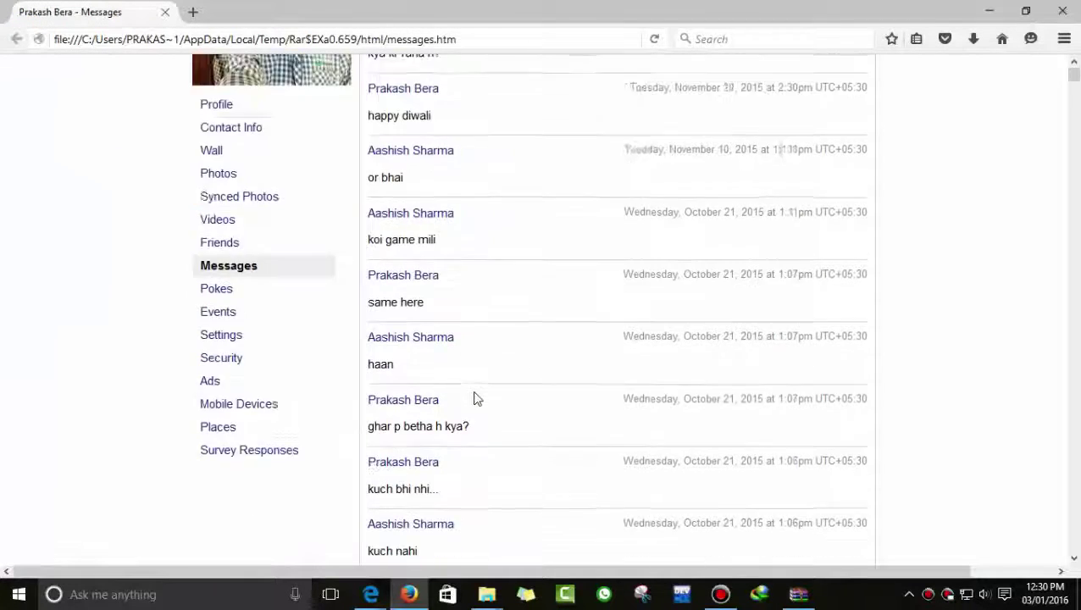
scroll(475, 398, down, 10)
scroll(1041, 120, down, 5)
drag(1074, 72, 1074, 367)
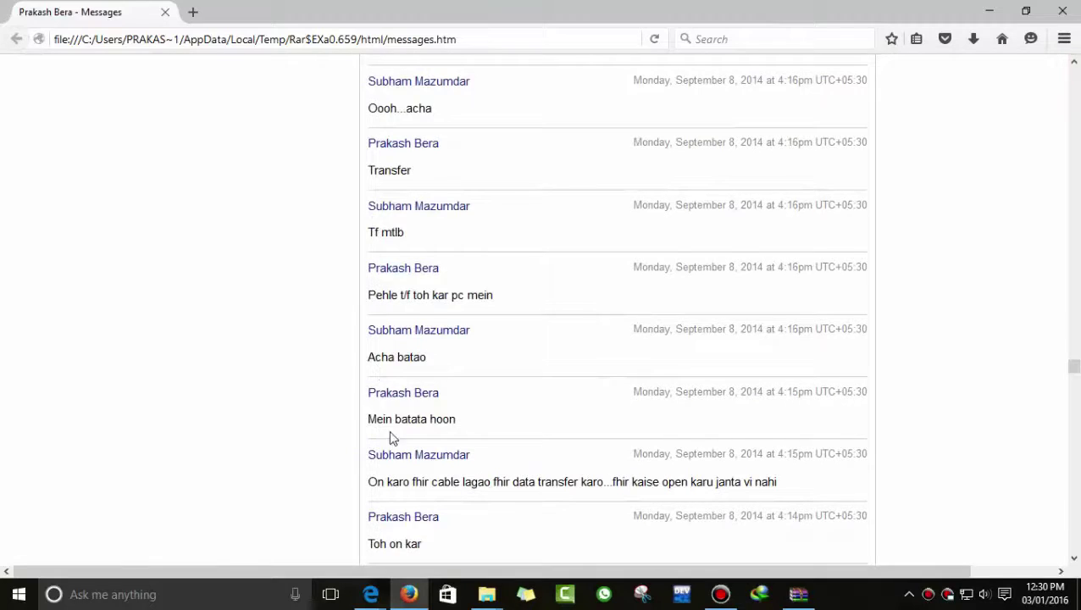
scroll(391, 437, down, 5)
scroll(420, 479, down, 5)
Step: View the archive's Mobile Devices page from mobile_devices.htm, then its Places and Pokes pages
click(1062, 11)
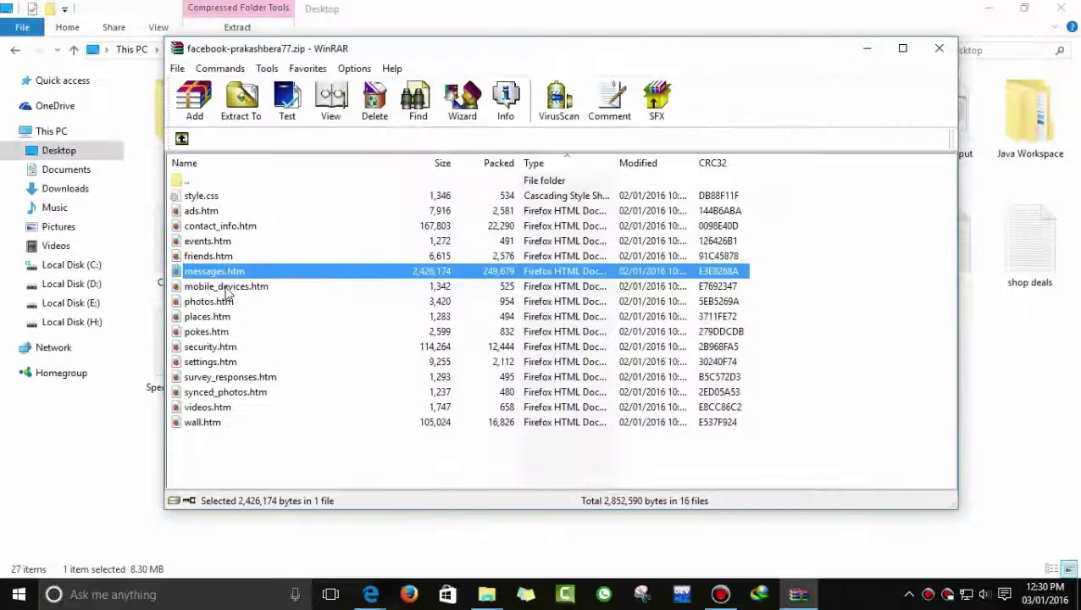
double_click(227, 288)
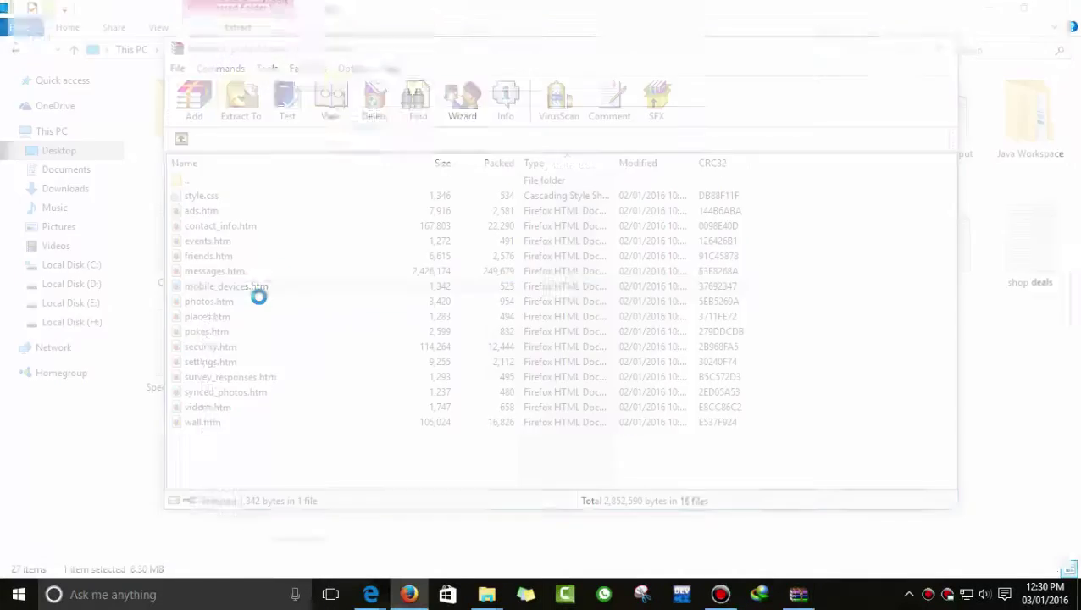
scroll(331, 361, down, 1)
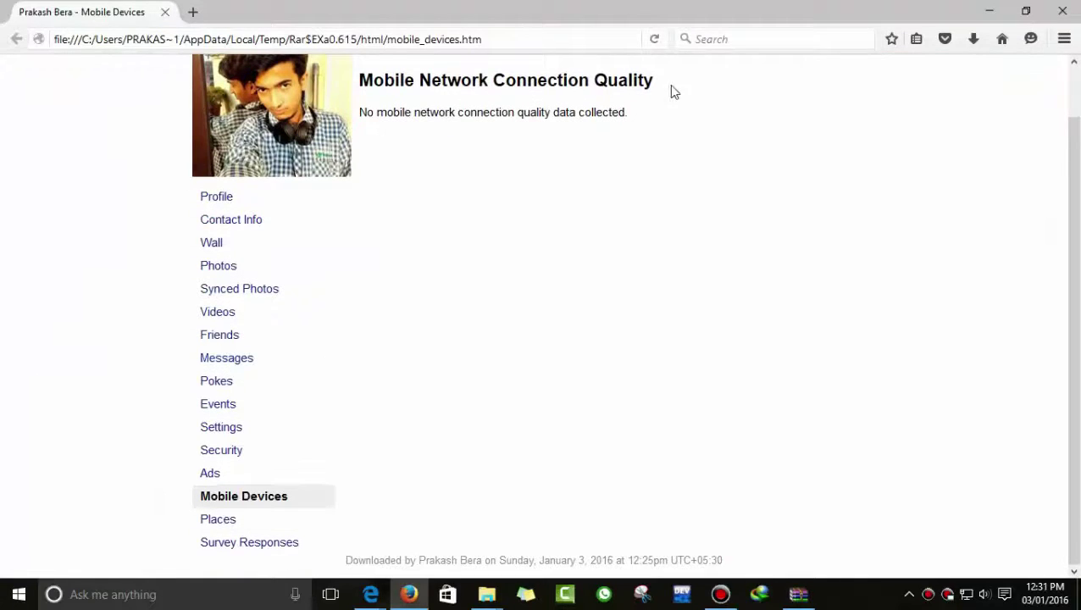
drag(672, 92, 387, 222)
click(388, 222)
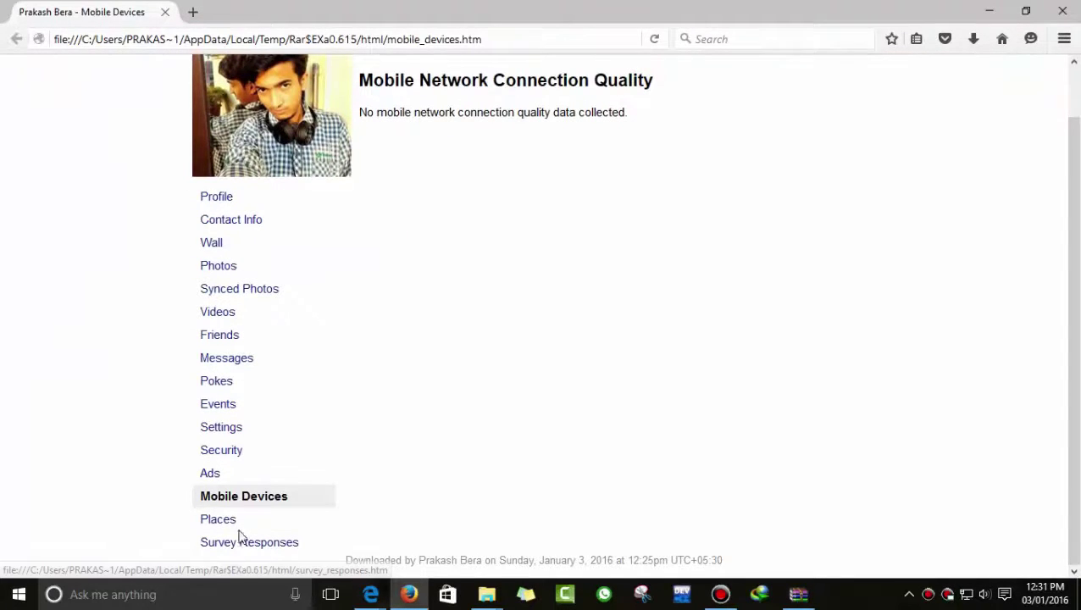
click(237, 520)
click(239, 431)
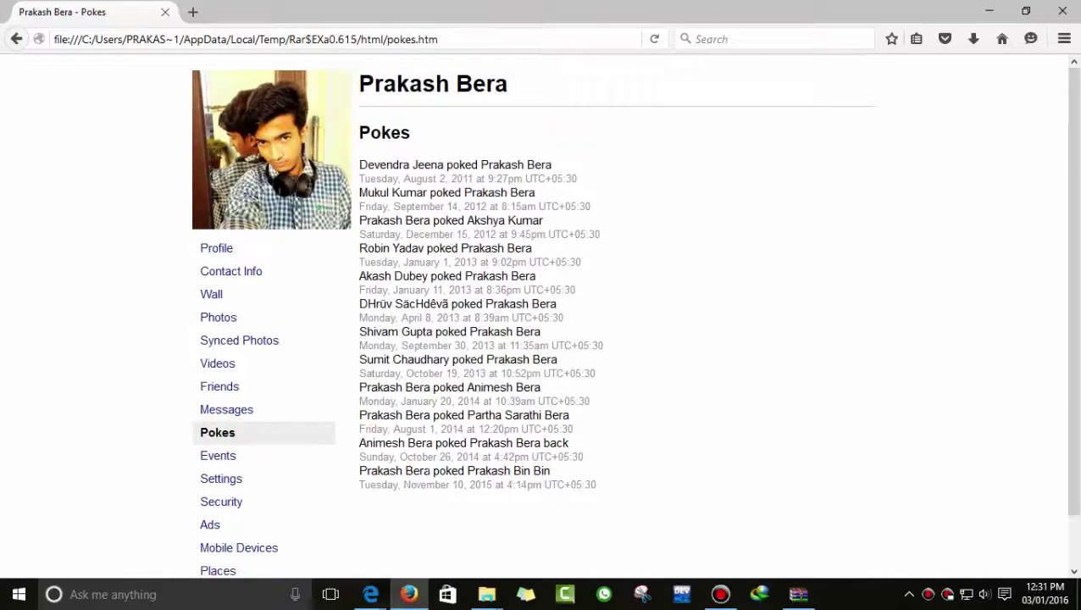
Step: View the archived profile page index.htm from the archive's top level, then close Firefox and WinRAR
click(1062, 10)
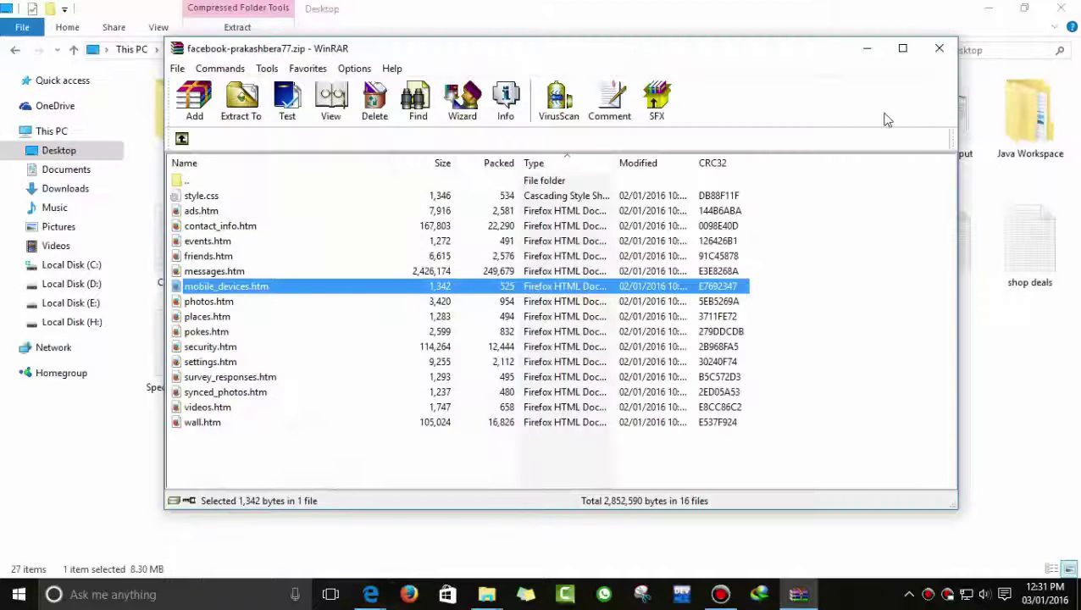
click(181, 138)
double_click(201, 243)
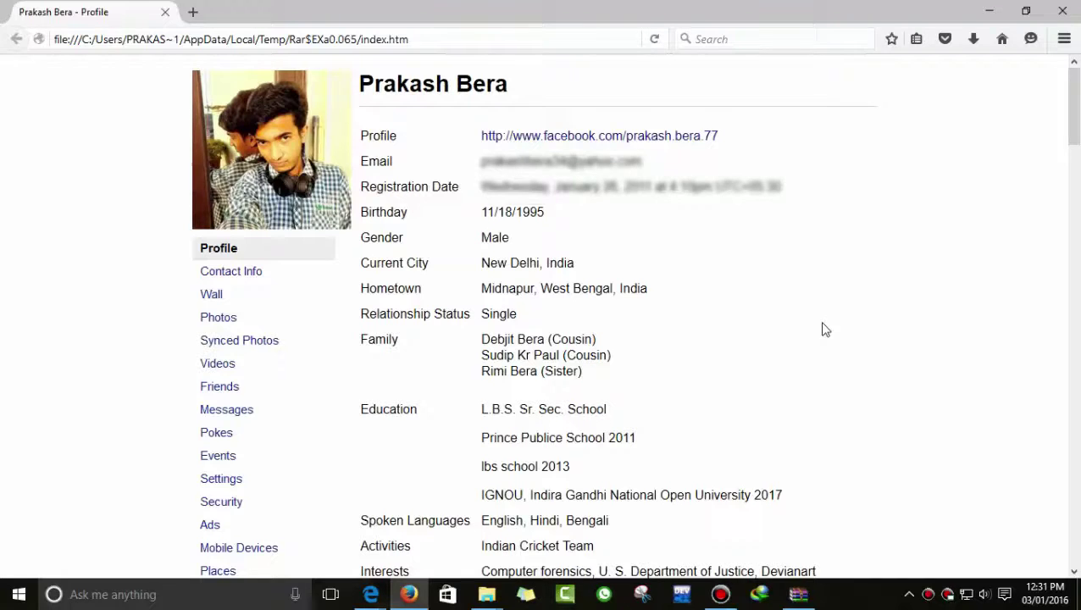
click(1074, 8)
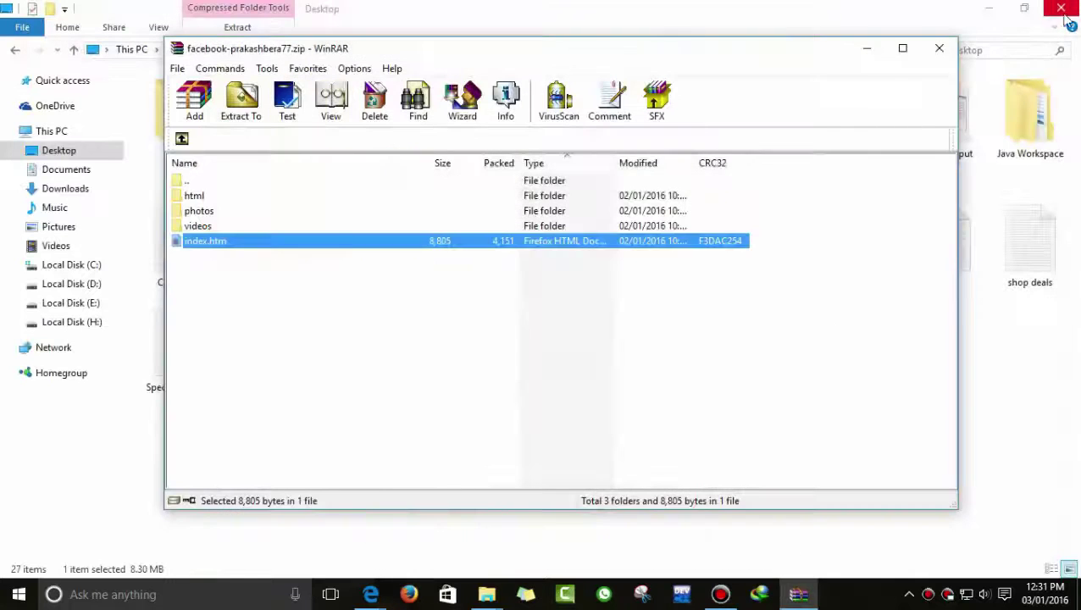
click(938, 46)
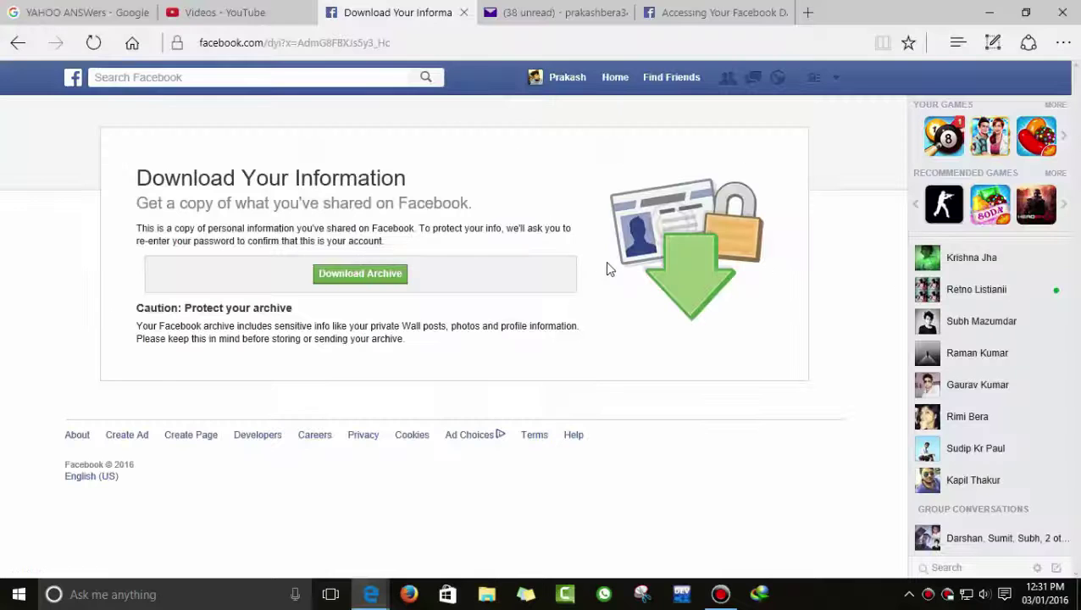